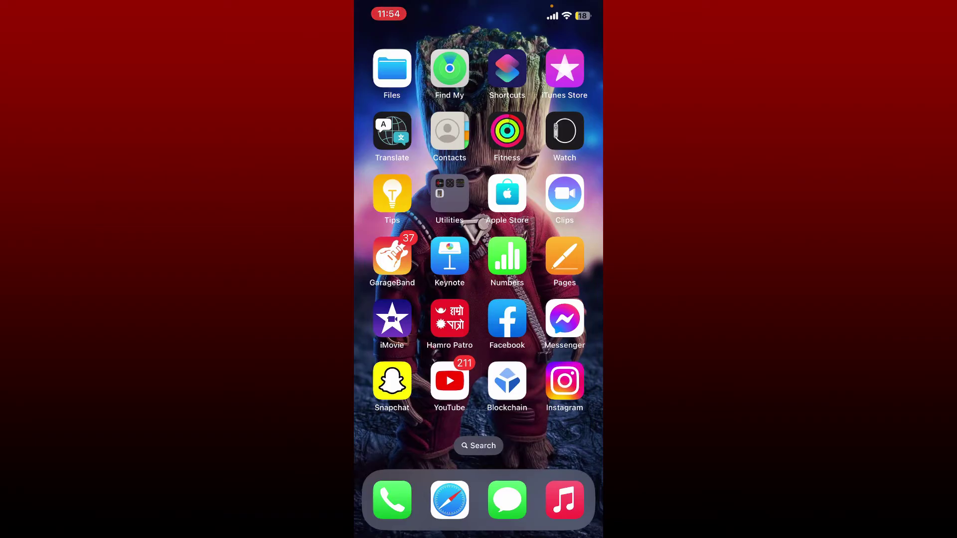
# Swipe across home screen pages to reach the page holding the Trust app
pyautogui.moveTo(404, 299); pyautogui.dragTo(568, 299)
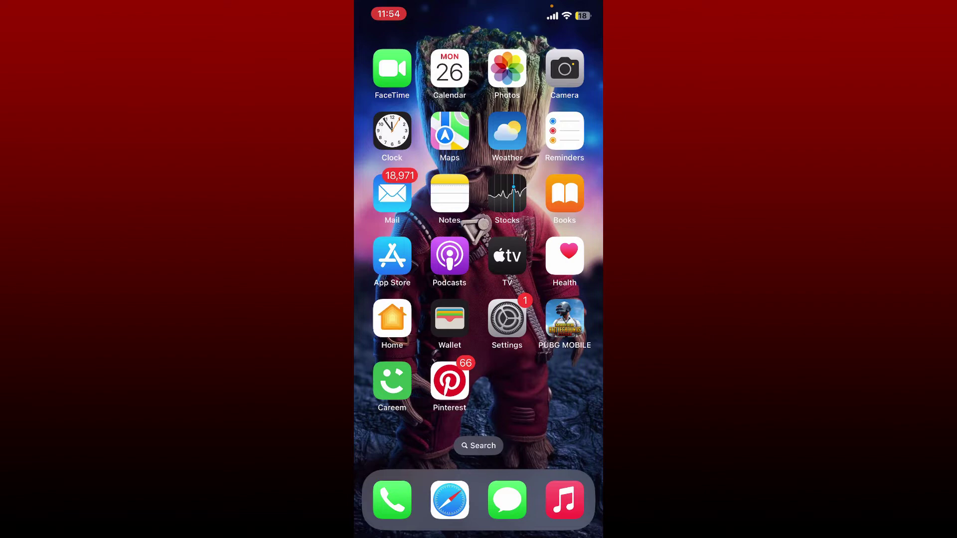
pyautogui.moveTo(568, 299); pyautogui.dragTo(404, 299)
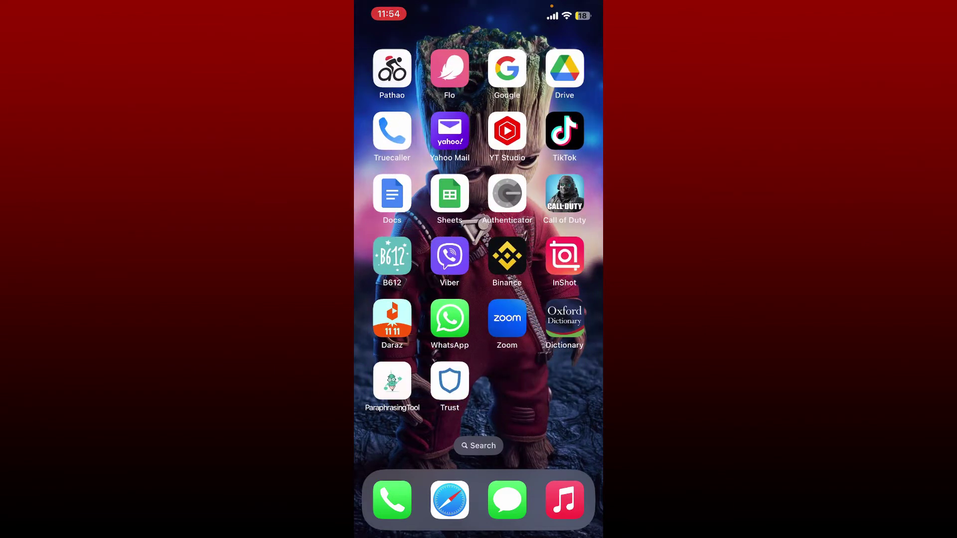
# Launch and unlock Trust Wallet, then start the Buy flow for a coin
pyautogui.click(449, 382)
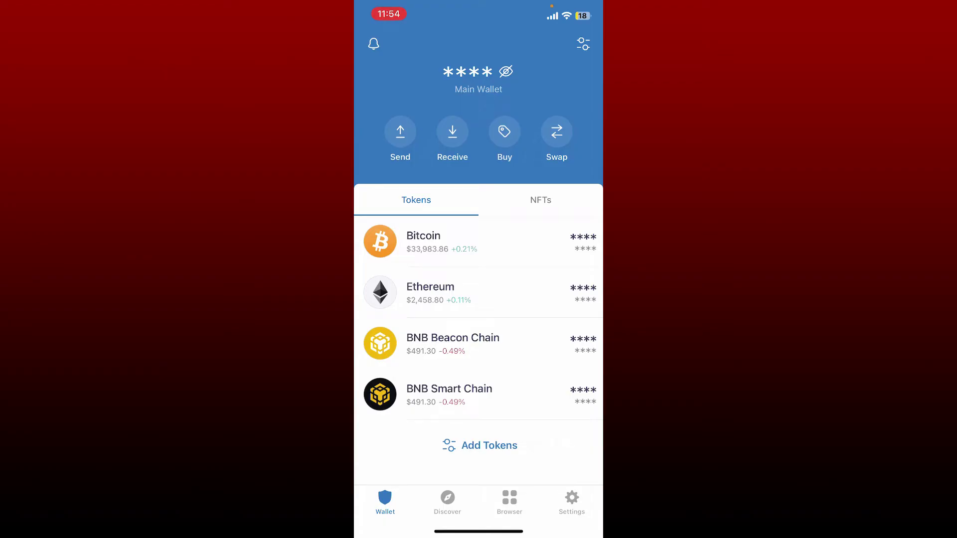
pyautogui.click(504, 139)
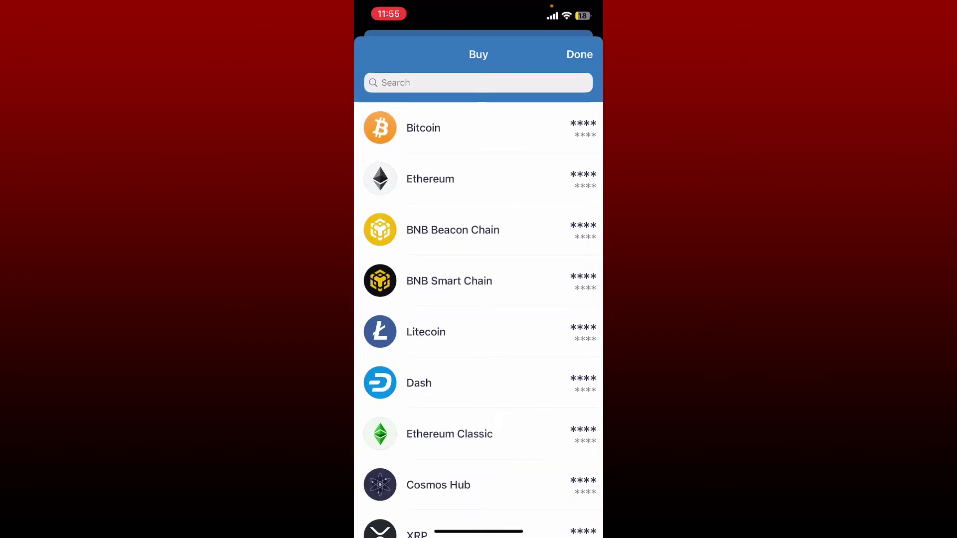
# Choose BNB Beacon Chain and set the purchase amount to US$250 (≈0.991 BNB)
pyautogui.click(452, 230)
pyautogui.write('25')
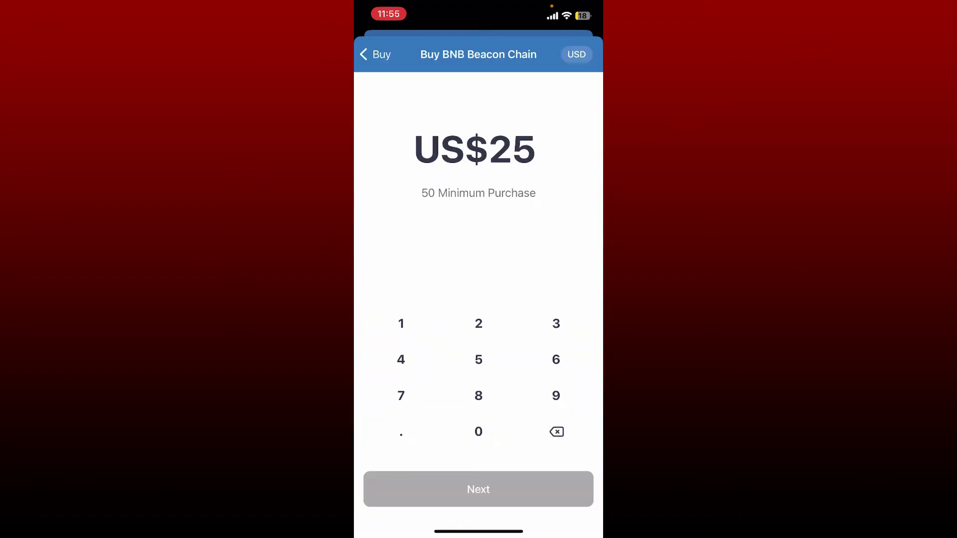
pyautogui.click(478, 431)
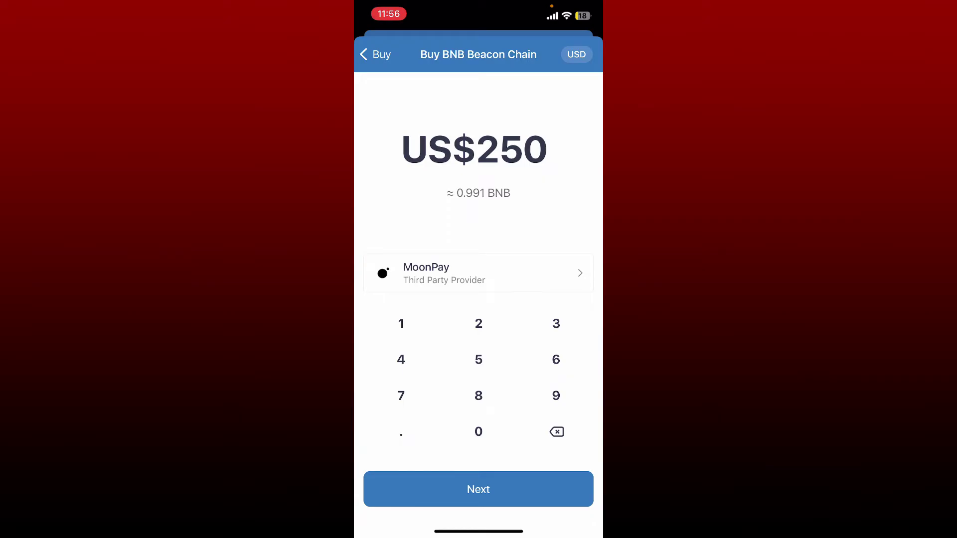
pyautogui.click(576, 53)
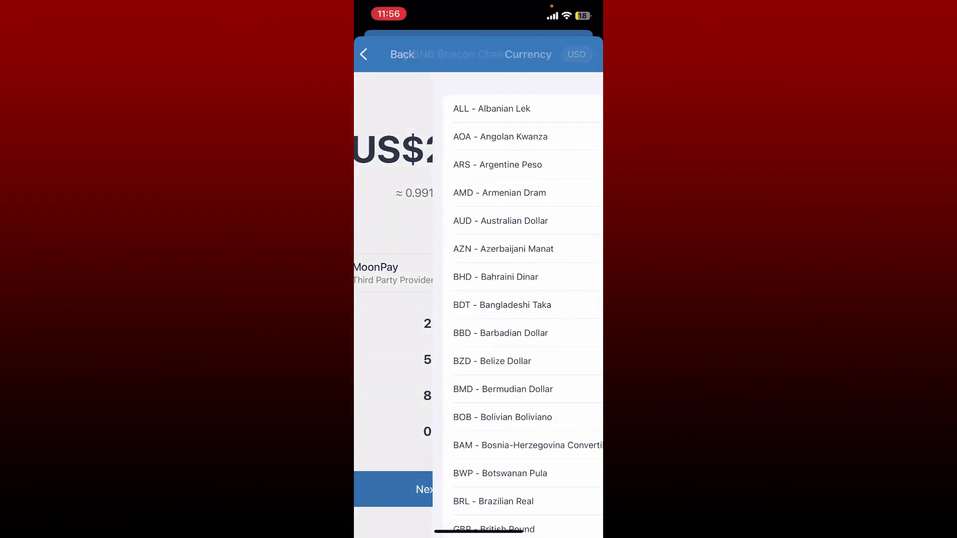
pyautogui.scroll(-15, 478, 300)
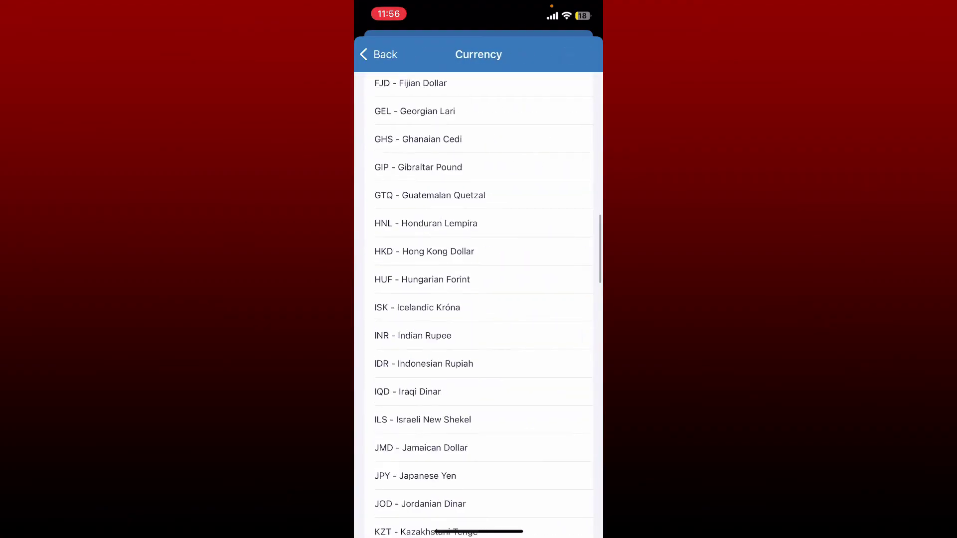
pyautogui.scroll(-3, 479, 299)
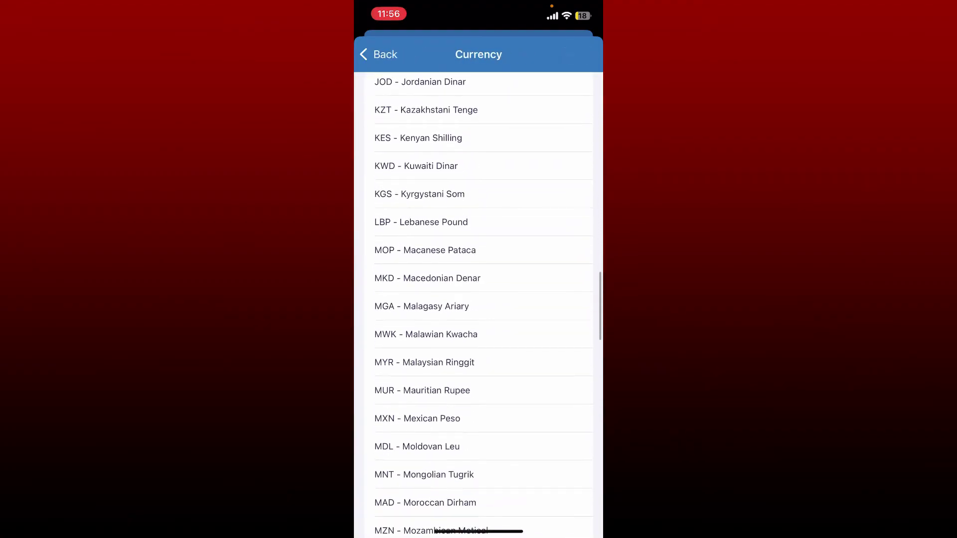
pyautogui.scroll(-5, 479, 299)
pyautogui.click(378, 55)
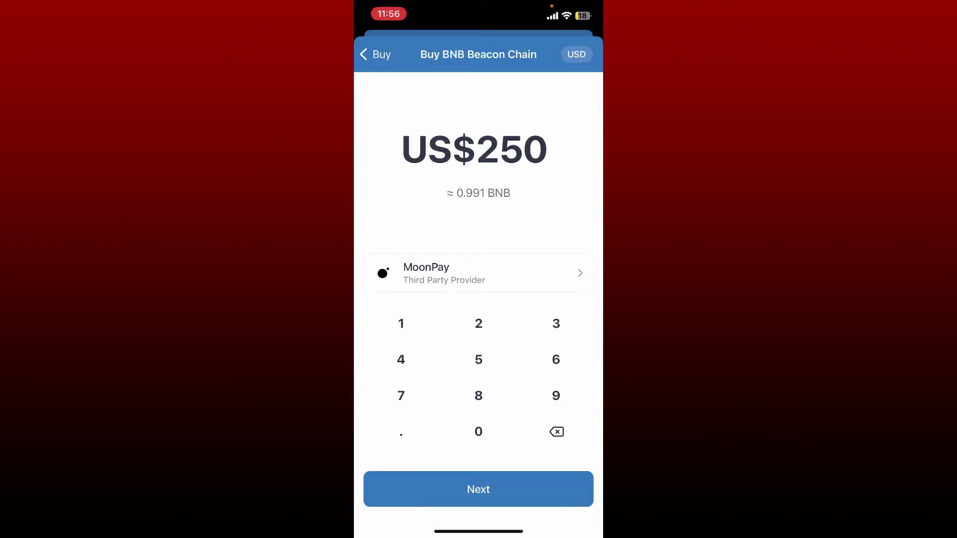
pyautogui.click(478, 273)
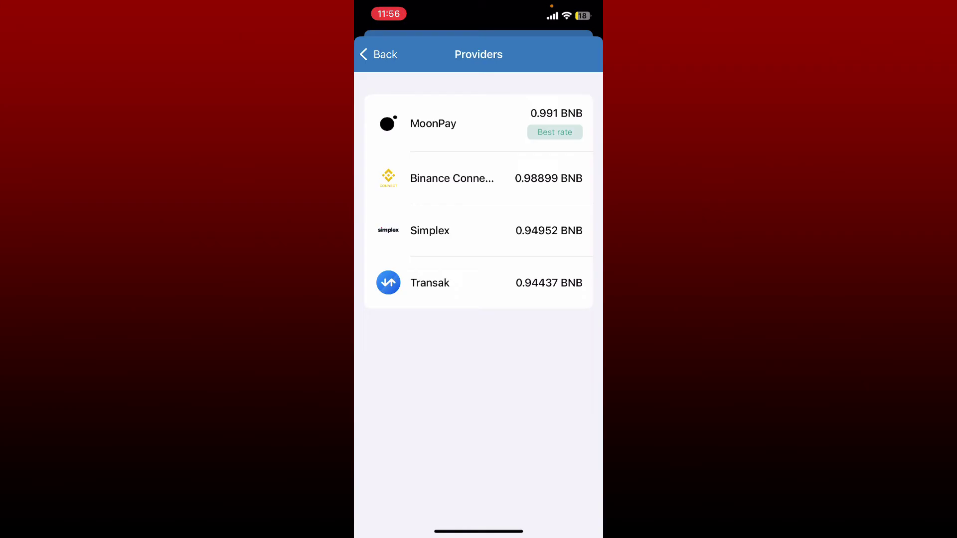
# Keep MoonPay as provider and return to the US$250 BNB purchase screen
pyautogui.click(433, 123)
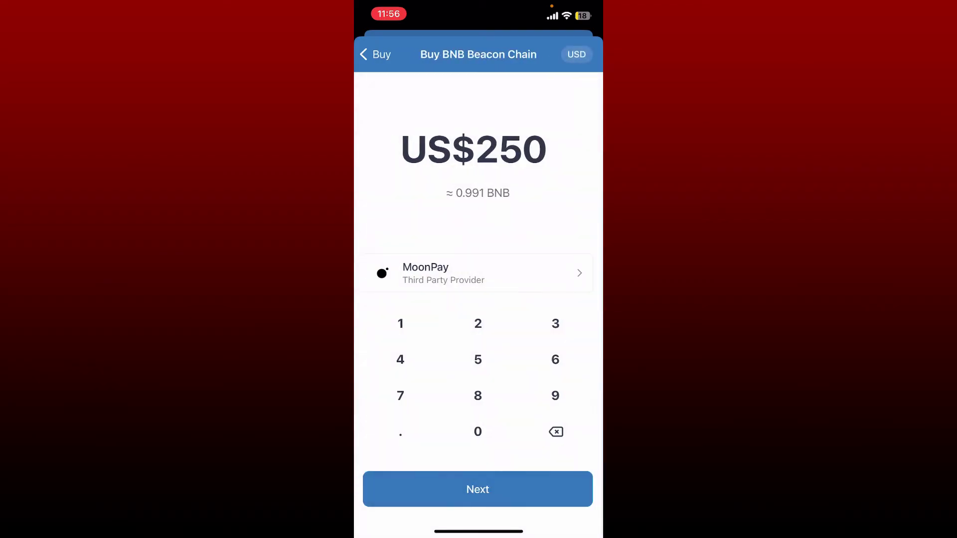